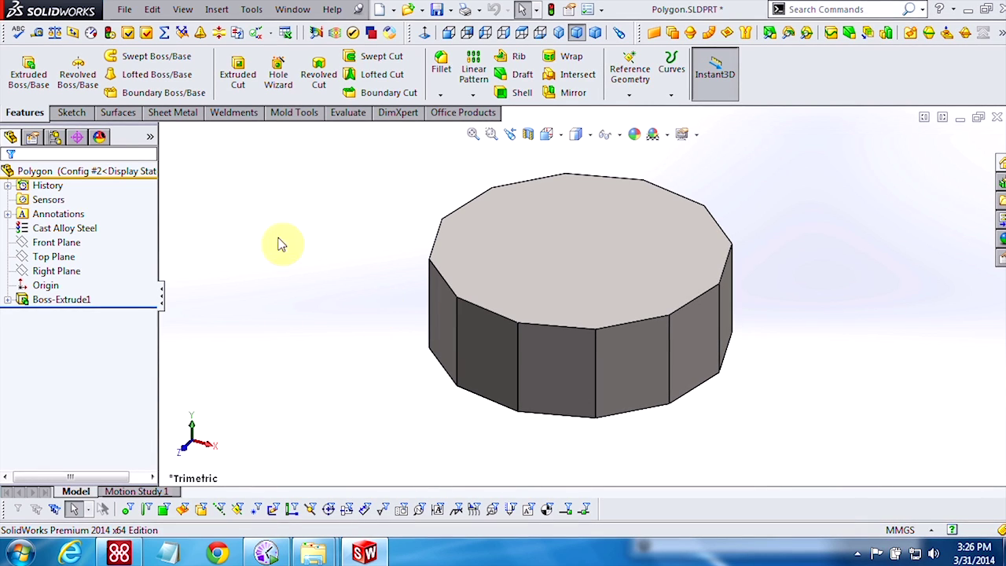
Step: Activate the Default configuration, making the part a thin brass slab, and select Brass in the feature tree
{"action": "left_click", "coordinate": [76, 139]}
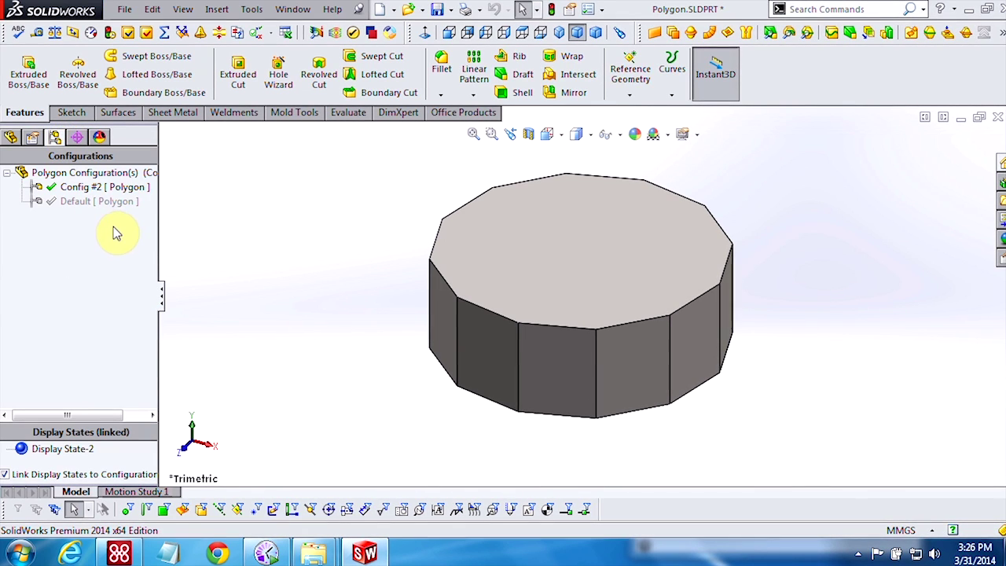
{"action": "left_click", "coordinate": [106, 205]}
{"action": "double_click", "coordinate": [105, 205]}
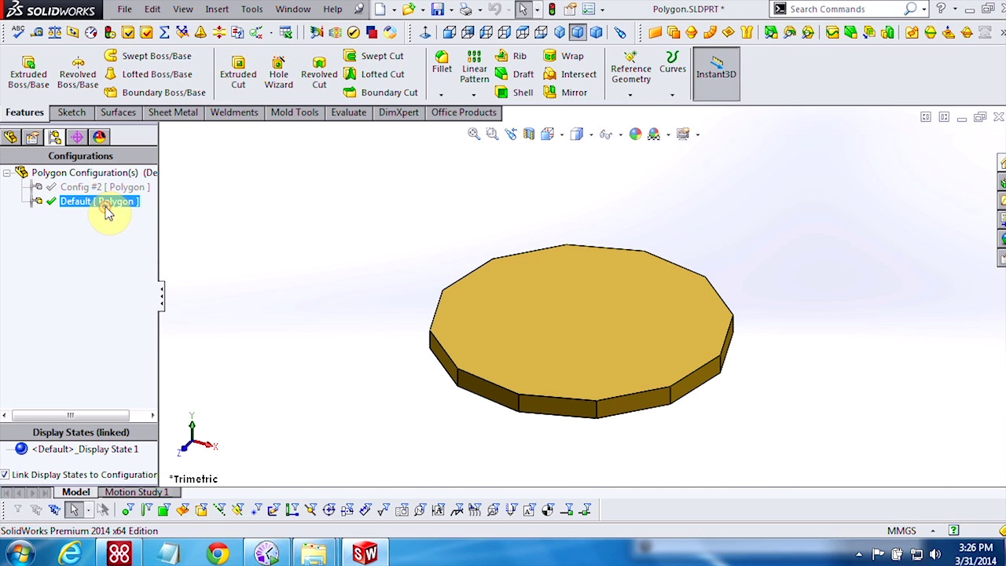
{"action": "left_click", "coordinate": [10, 137]}
{"action": "left_click", "coordinate": [22, 229]}
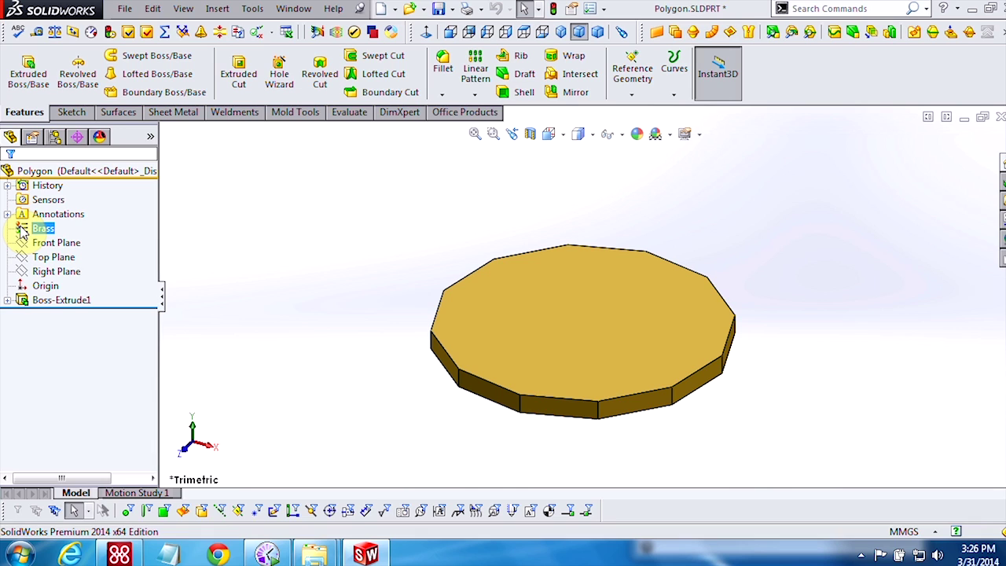
Step: Configure the Brass material per configuration and browse the full library for Config #2's material
{"action": "right_click", "coordinate": [22, 229]}
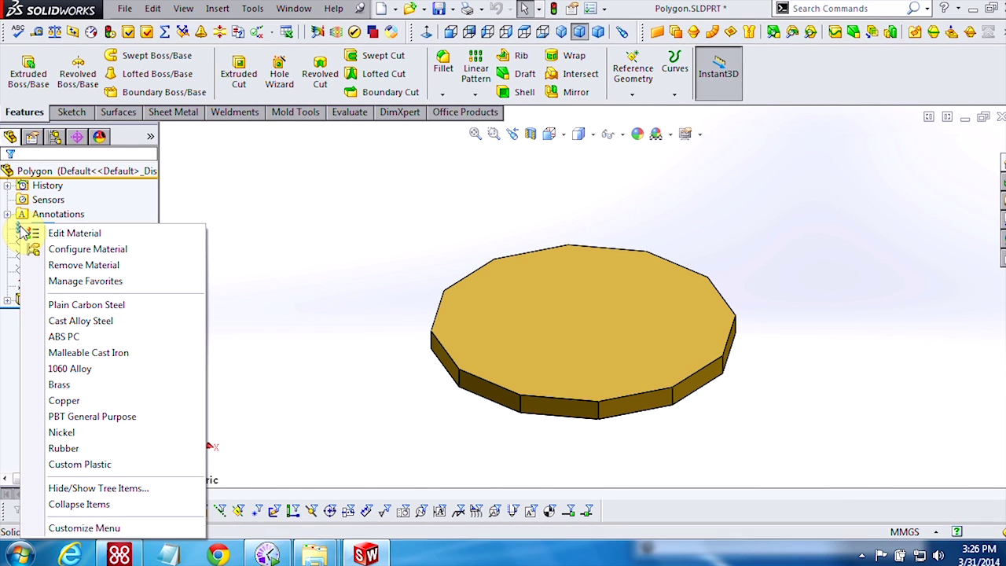
{"action": "left_click", "coordinate": [76, 250]}
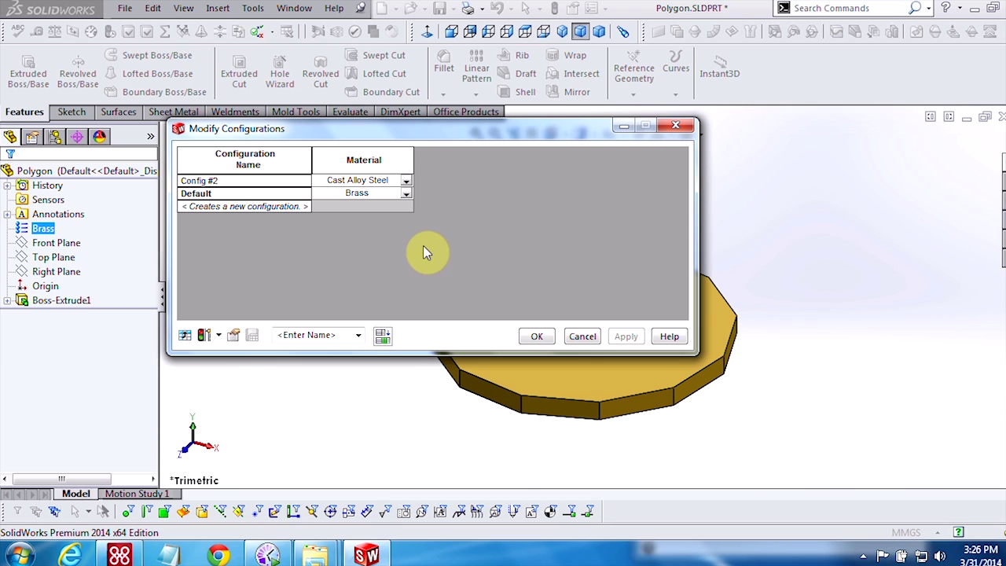
{"action": "left_click", "coordinate": [407, 181]}
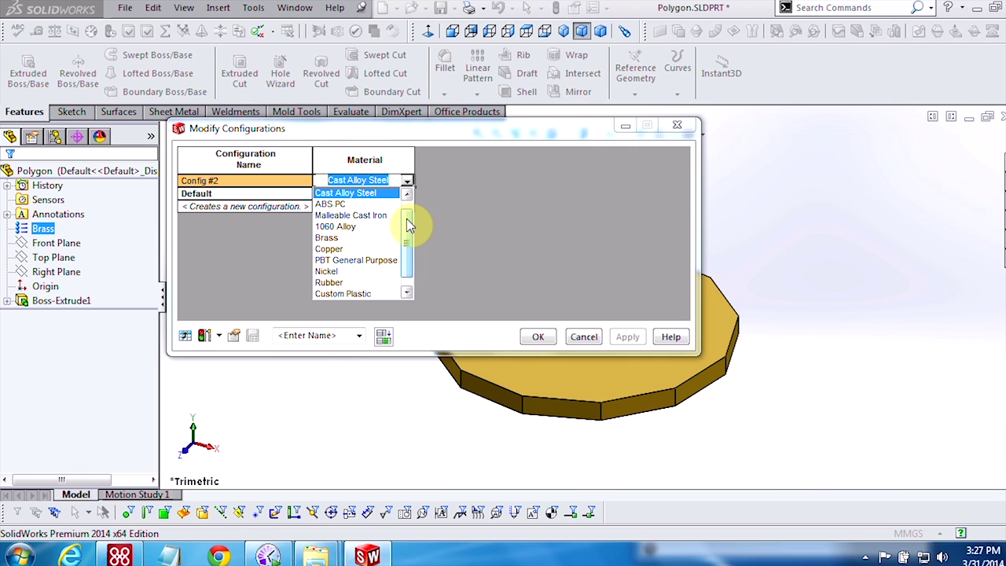
{"action": "scroll", "coordinate": [408, 218], "scroll_direction": "up", "scroll_amount": 1}
{"action": "left_click_drag", "start_coordinate": [408, 219], "coordinate": [416, 242]}
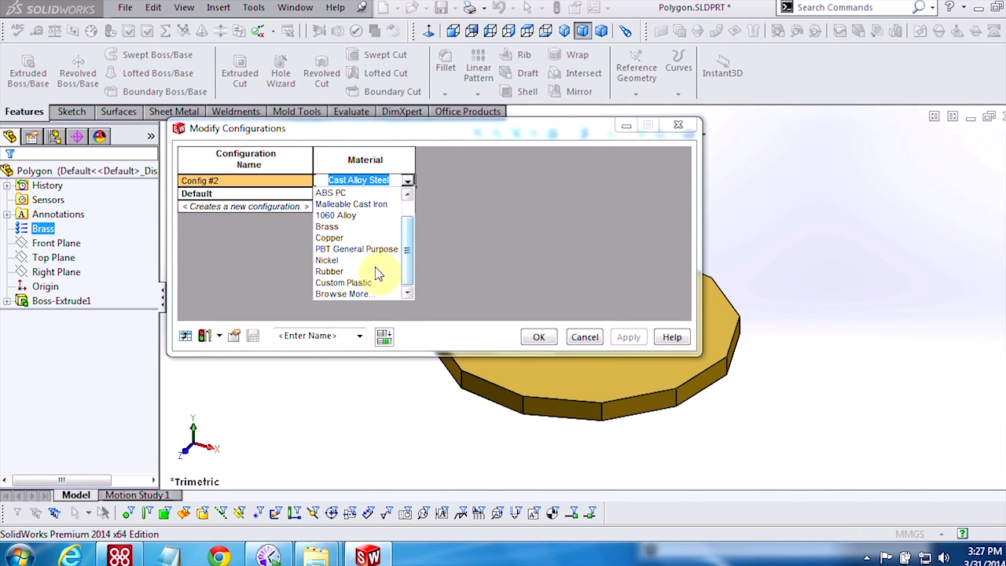
{"action": "left_click", "coordinate": [344, 294]}
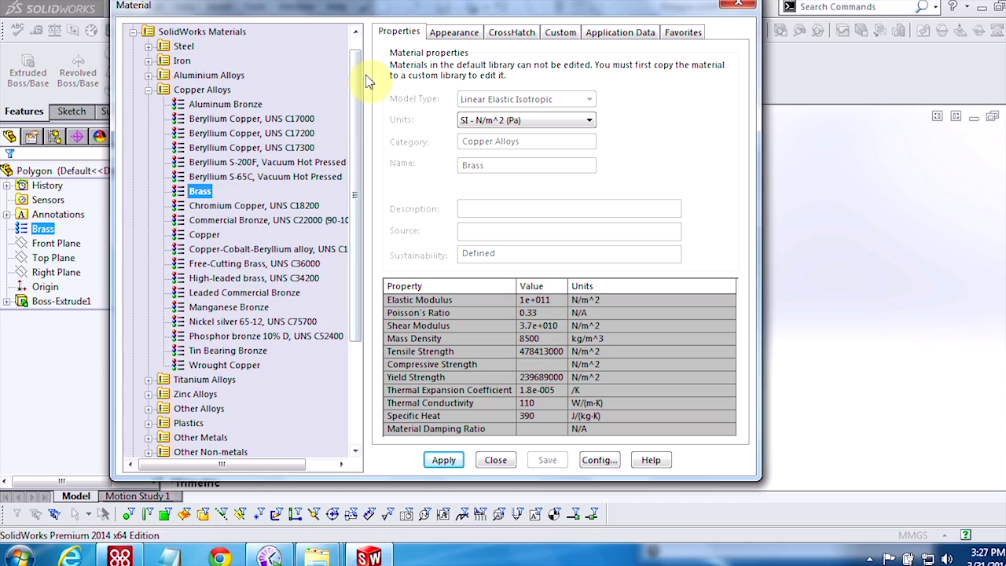
Step: Review the Favorites materials list, then close the Material library
{"action": "left_click", "coordinate": [681, 32]}
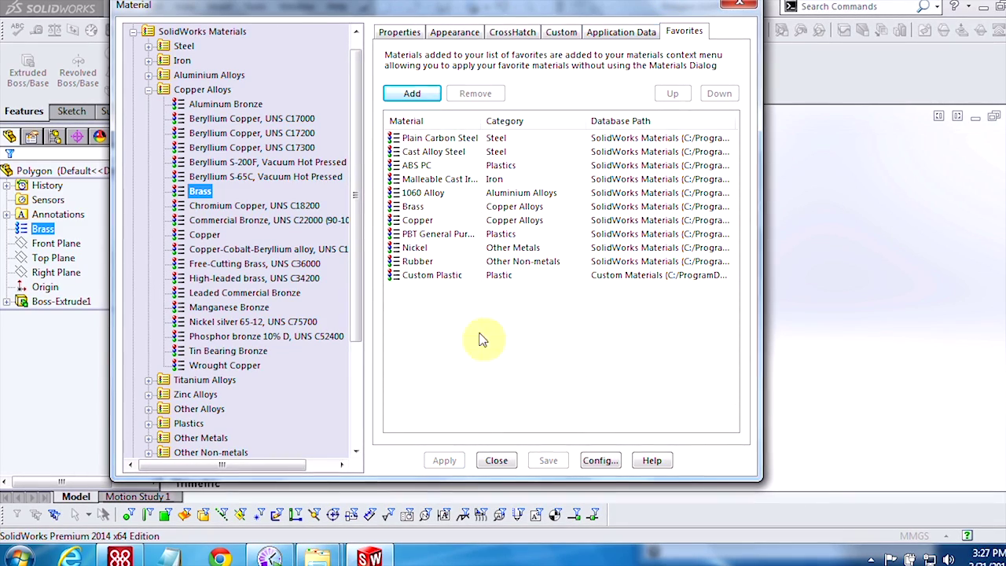
{"action": "left_click", "coordinate": [500, 462]}
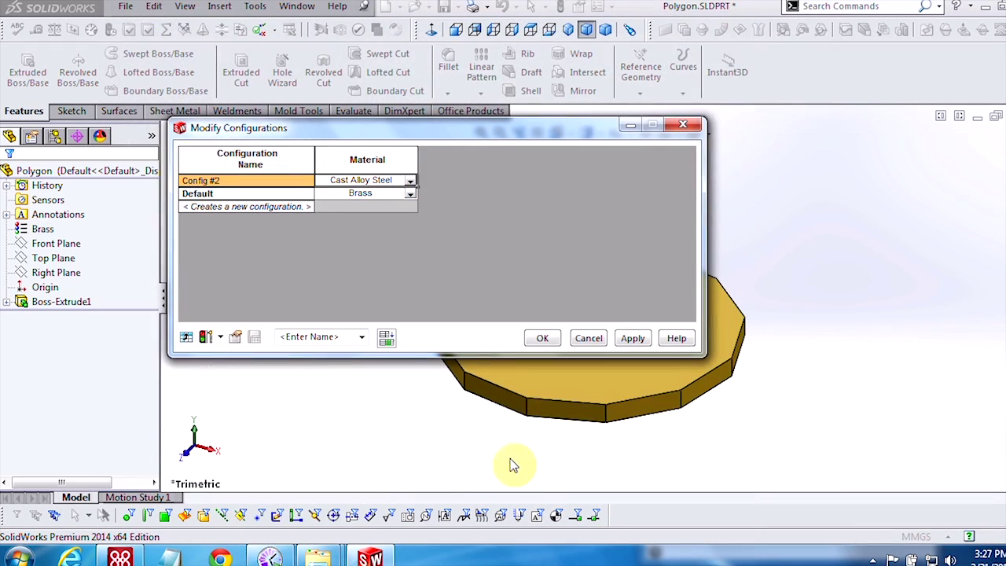
Step: Accept the configuration material table and insert an auto-created design table
{"action": "left_click", "coordinate": [541, 340]}
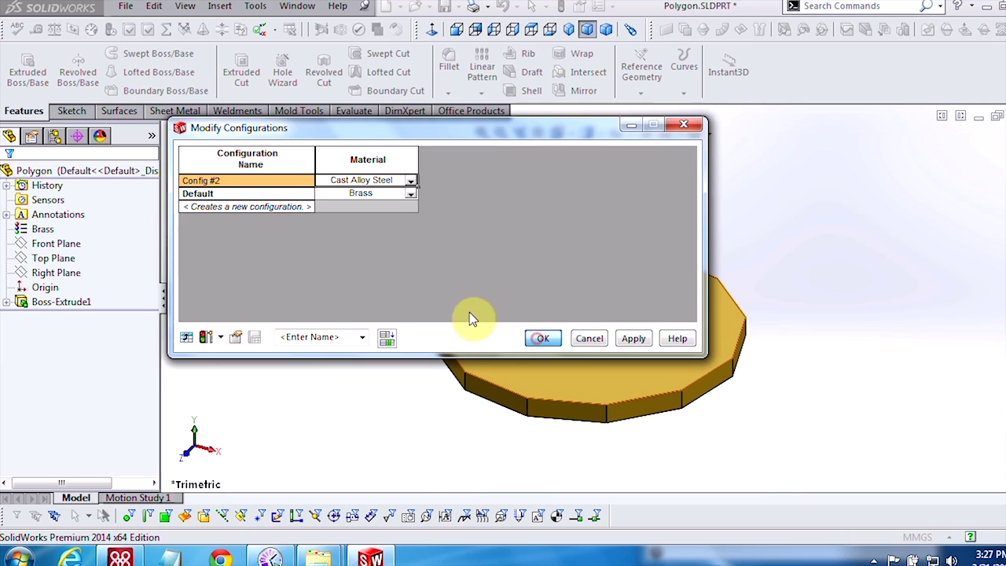
{"action": "left_click", "coordinate": [219, 6]}
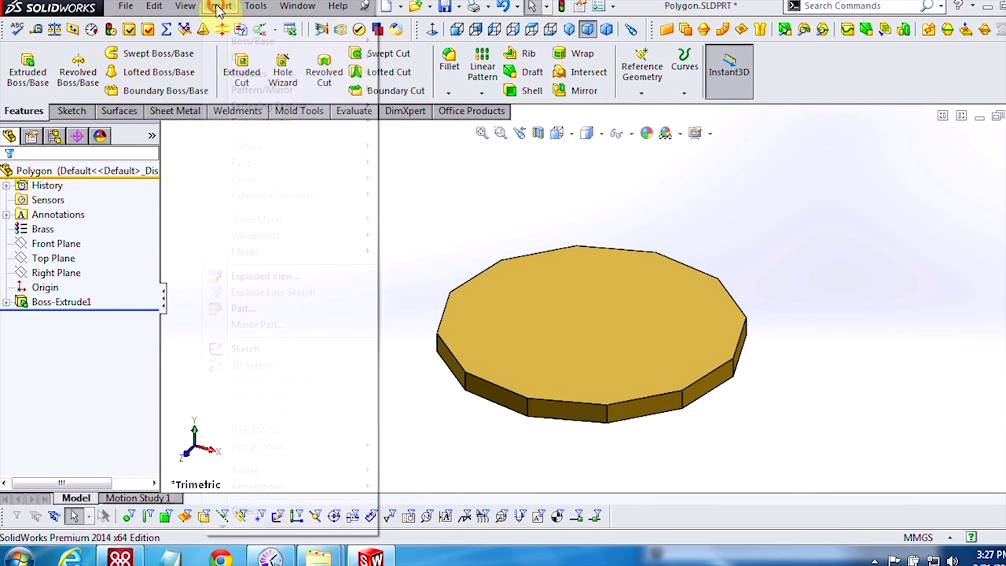
{"action": "mouse_move", "coordinate": [338, 472]}
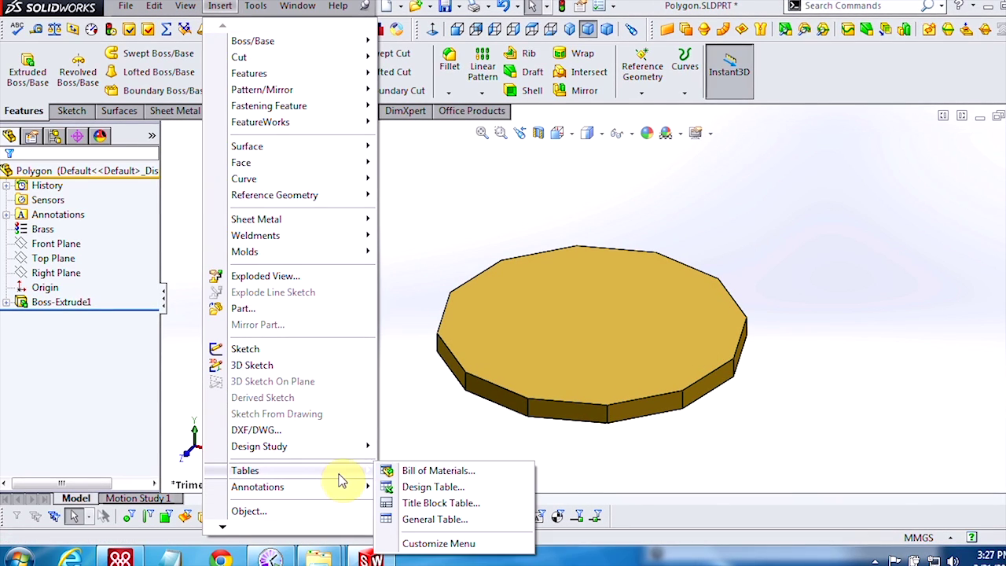
{"action": "left_click", "coordinate": [413, 487]}
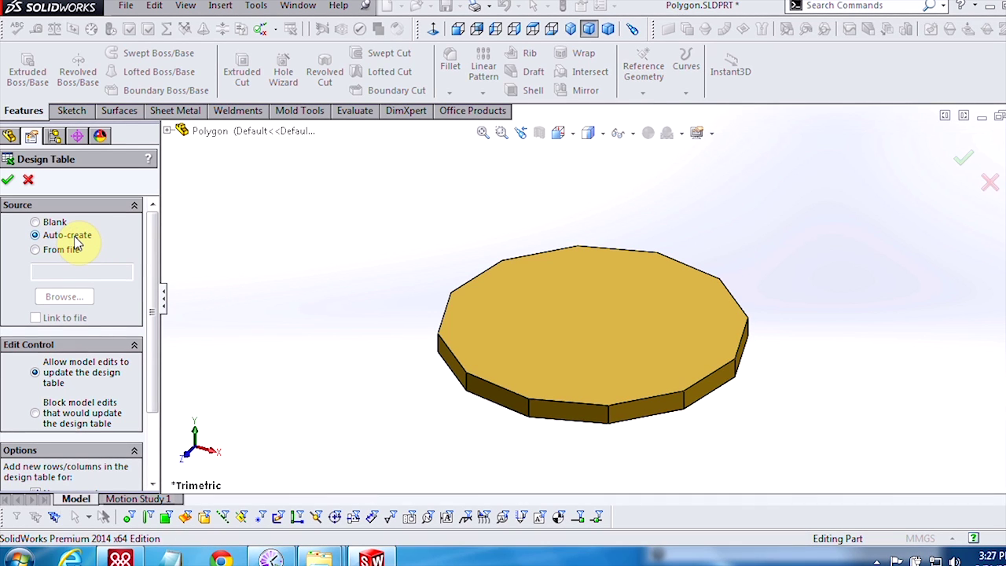
{"action": "left_click", "coordinate": [7, 179]}
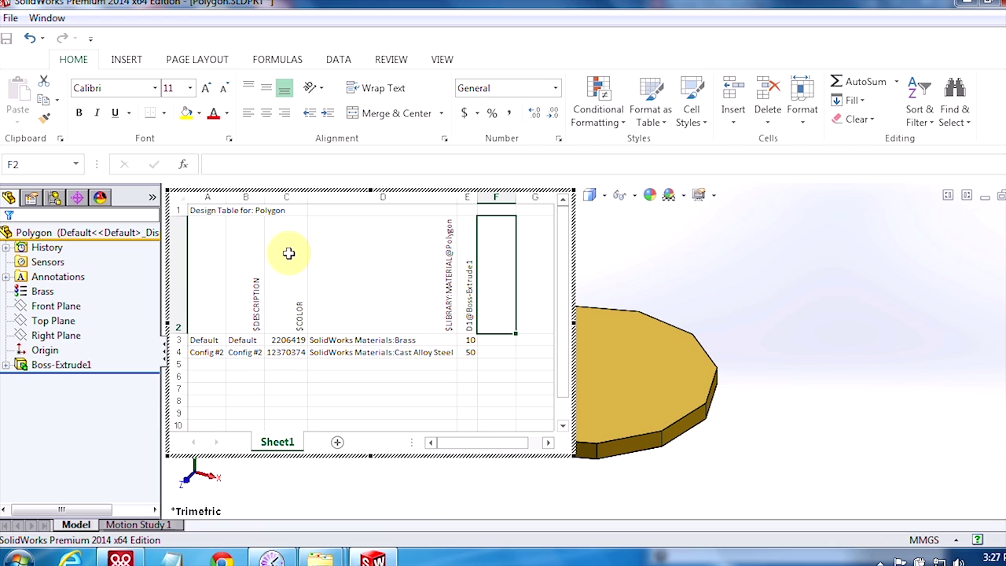
Step: Inspect design table cells E2 and D2 headers, plus D3 (Brass) and D4 (Cast Alloy Steel)
{"action": "left_click", "coordinate": [470, 283]}
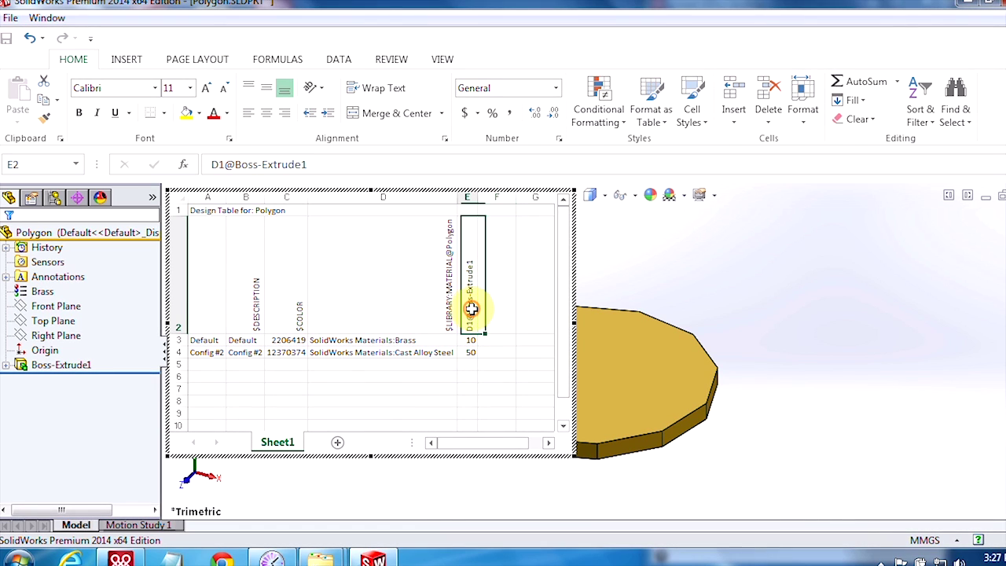
{"action": "left_click", "coordinate": [391, 279]}
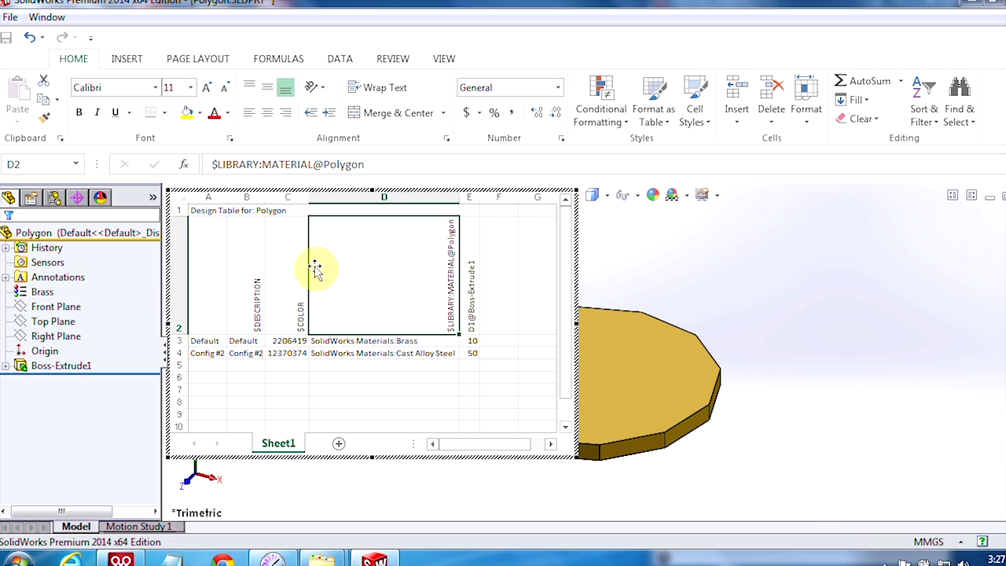
{"action": "left_click", "coordinate": [346, 340]}
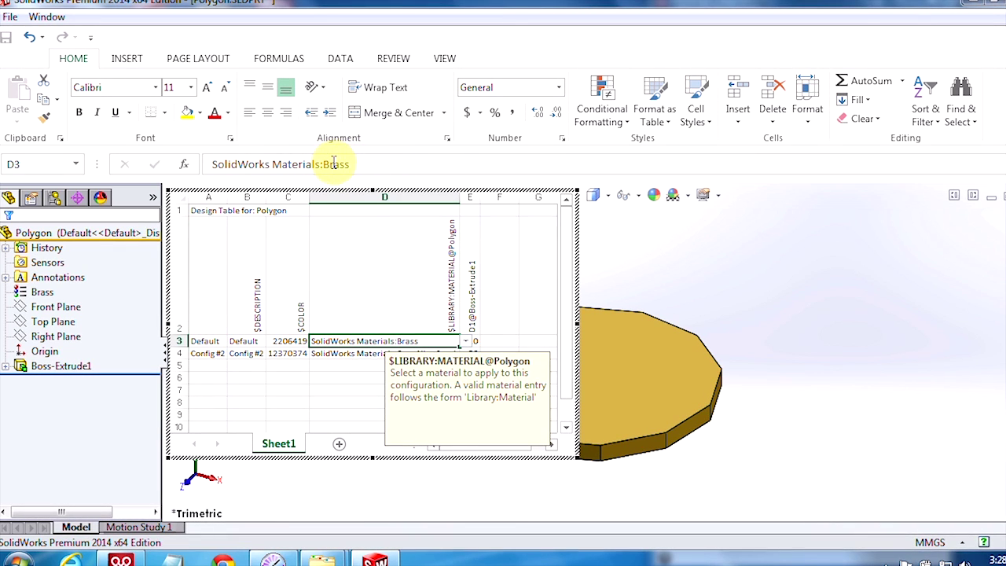
{"action": "left_click", "coordinate": [321, 353]}
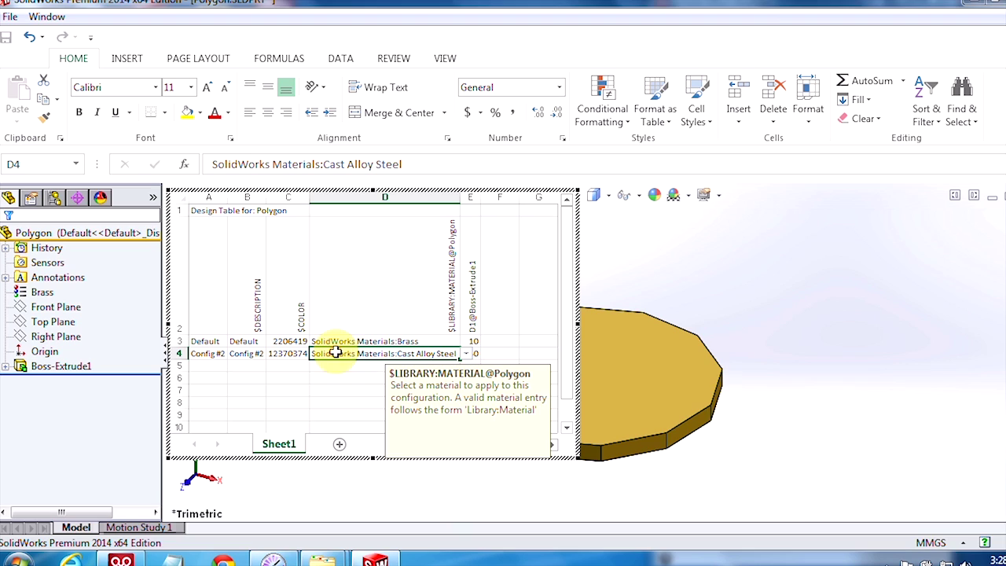
Step: Set Default's material in cell D3 to Custom Plastic
{"action": "left_click", "coordinate": [424, 342]}
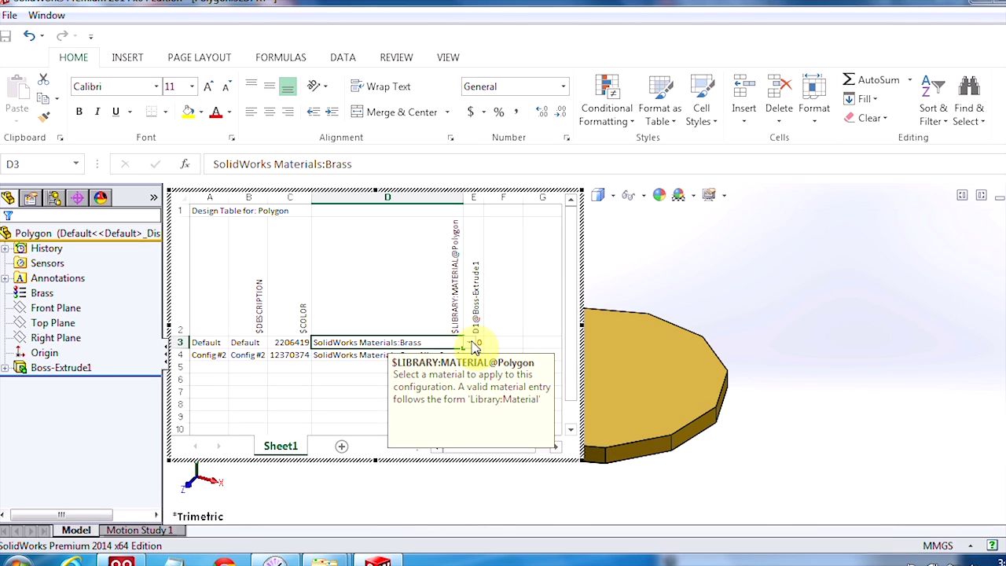
{"action": "left_click", "coordinate": [470, 345]}
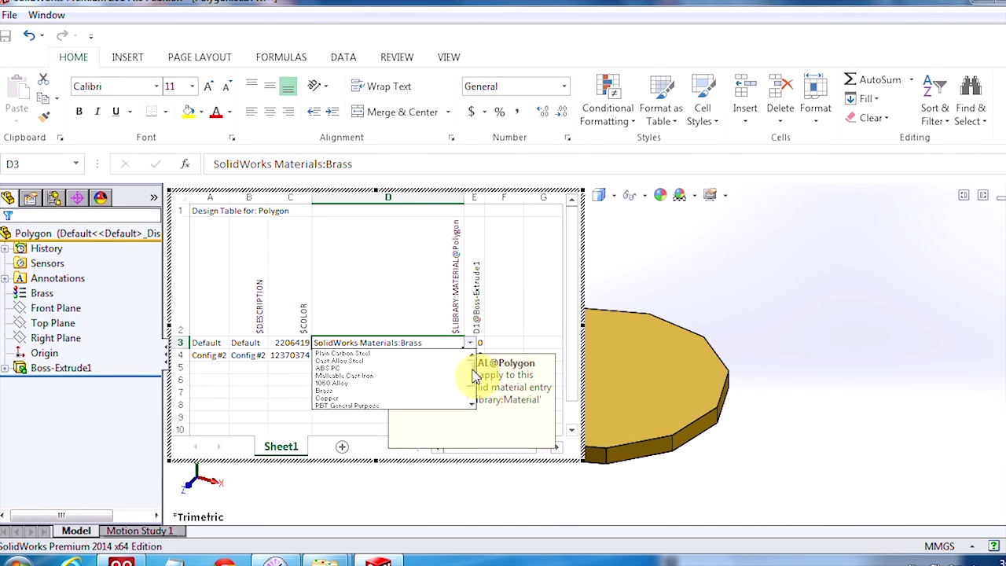
{"action": "left_click_drag", "start_coordinate": [473, 377], "coordinate": [469, 400]}
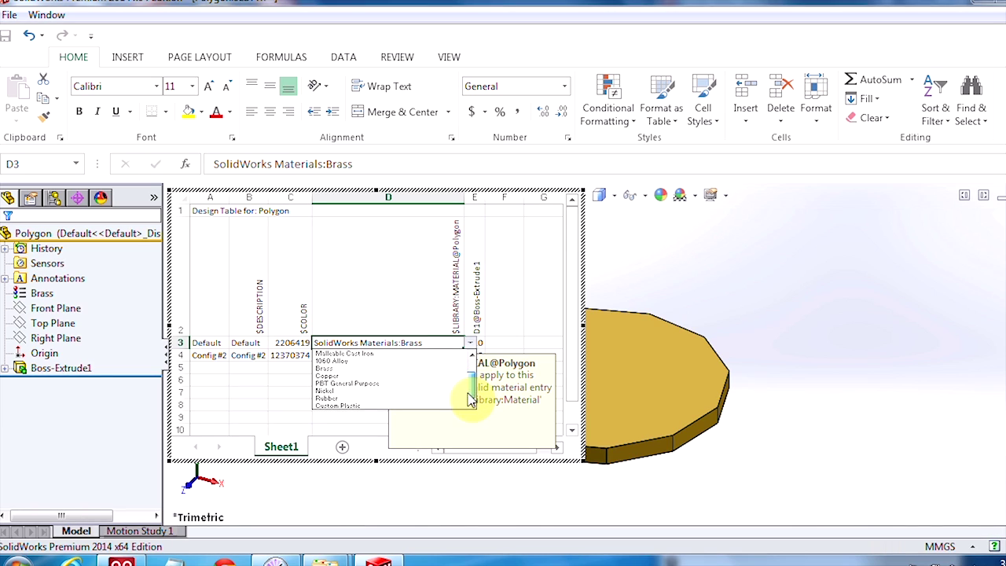
{"action": "left_click", "coordinate": [376, 408]}
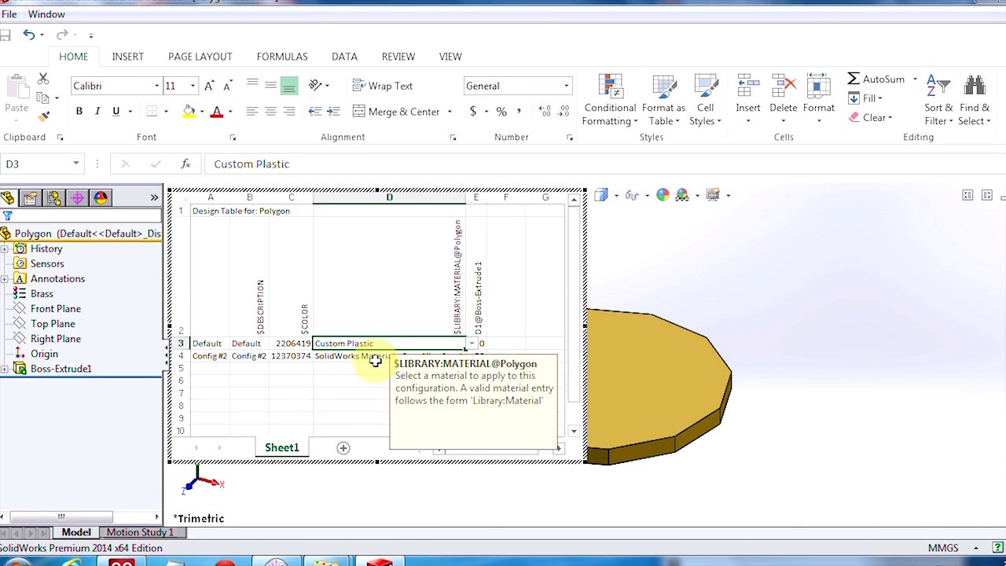
Step: Set Config #2's material in cell D4 to Brass, then close the table to rebuild
{"action": "left_click", "coordinate": [369, 356]}
{"action": "left_click", "coordinate": [471, 356]}
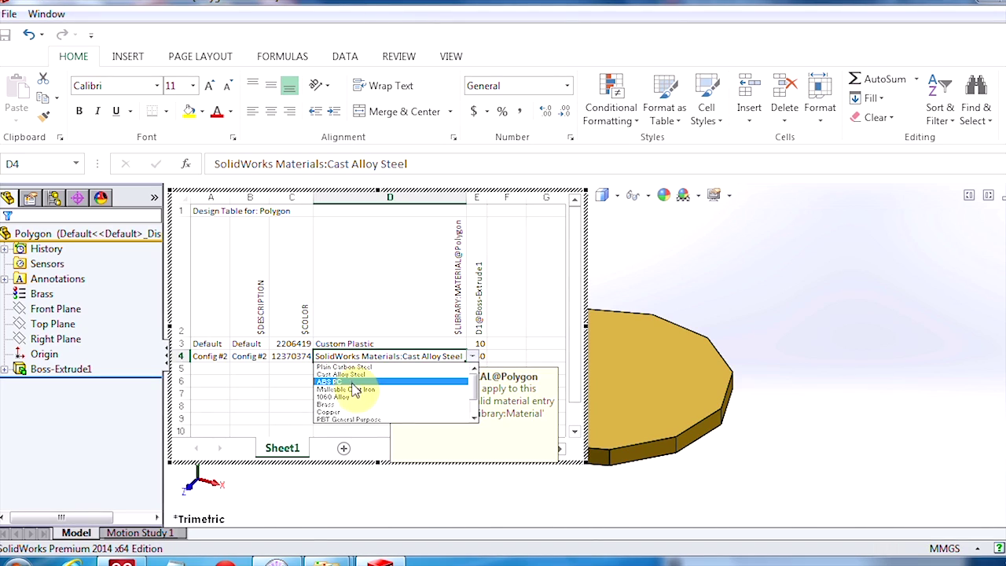
{"action": "left_click", "coordinate": [344, 405]}
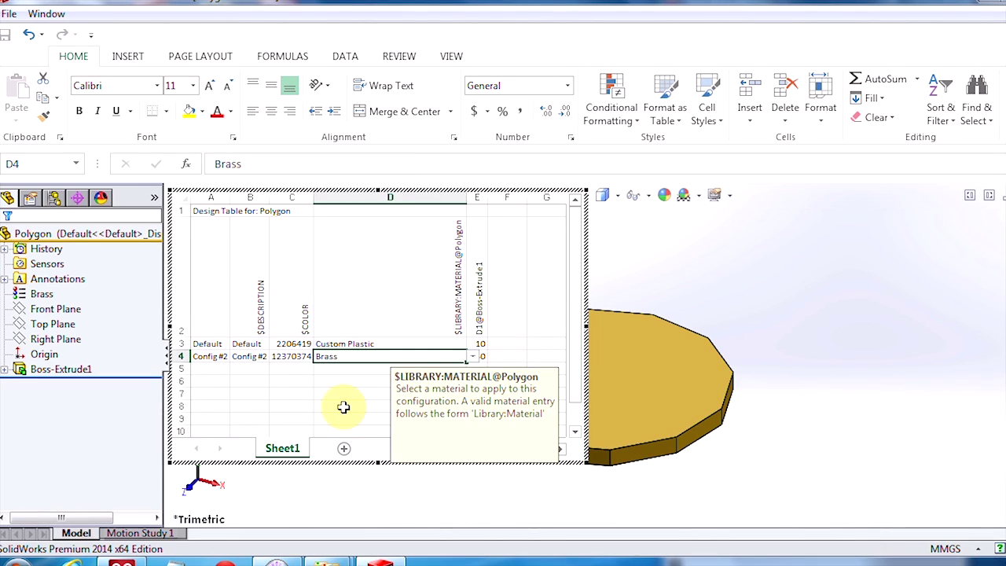
{"action": "left_click", "coordinate": [818, 284]}
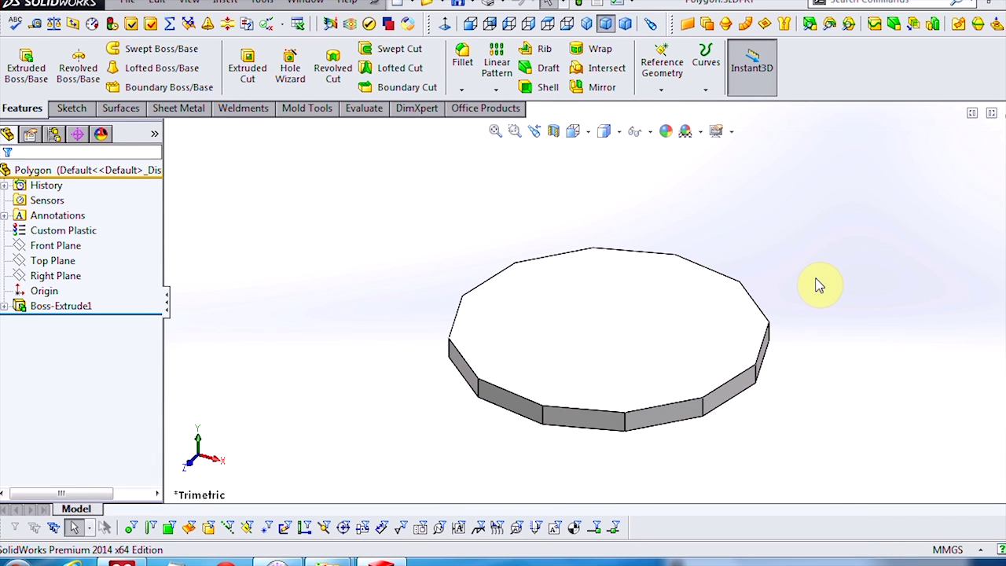
Step: Confirm the part's current material is Custom Plastic in the feature tree
{"action": "left_click", "coordinate": [53, 134]}
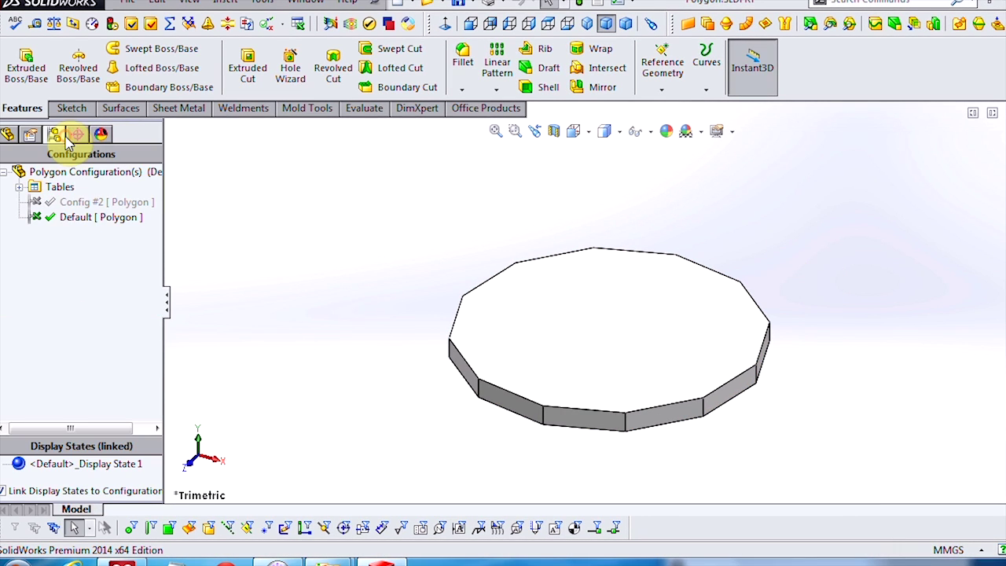
{"action": "left_click", "coordinate": [76, 176]}
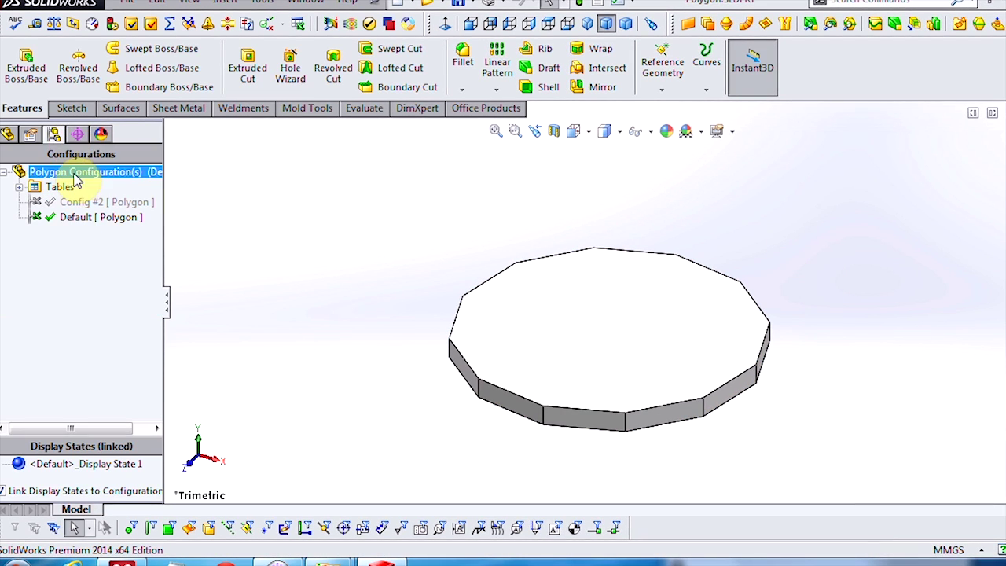
{"action": "left_click", "coordinate": [8, 135]}
{"action": "left_click", "coordinate": [66, 231]}
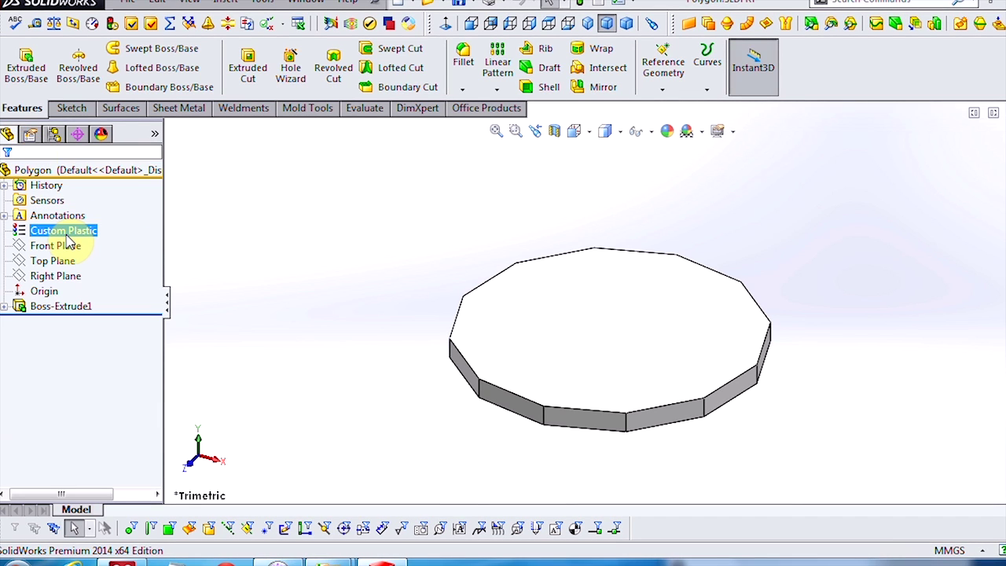
Step: Activate Config #2, turning the part into a taller polygon, and verify its material is Brass
{"action": "left_click", "coordinate": [54, 133]}
{"action": "left_click", "coordinate": [82, 203]}
{"action": "double_click", "coordinate": [83, 203]}
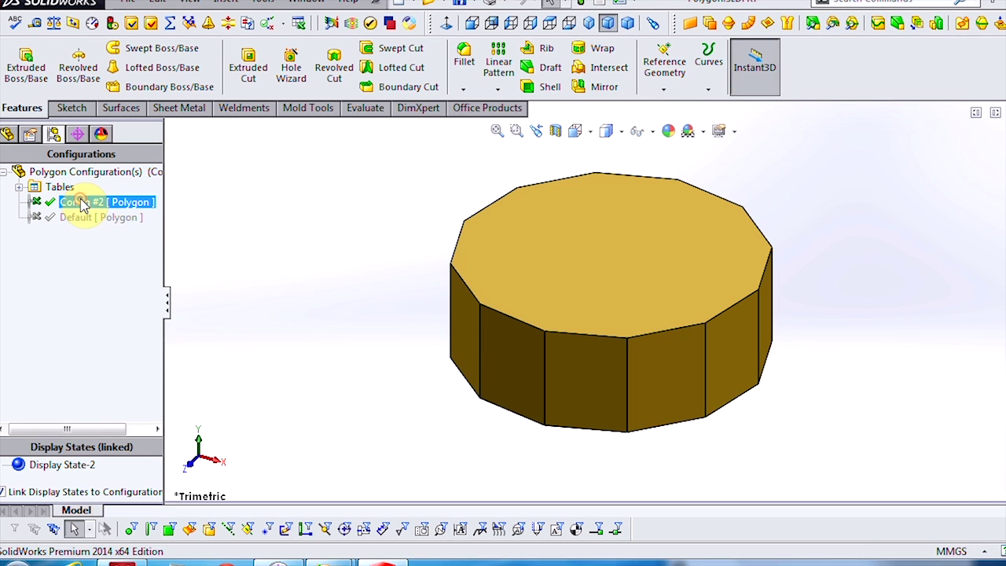
{"action": "left_click", "coordinate": [8, 135]}
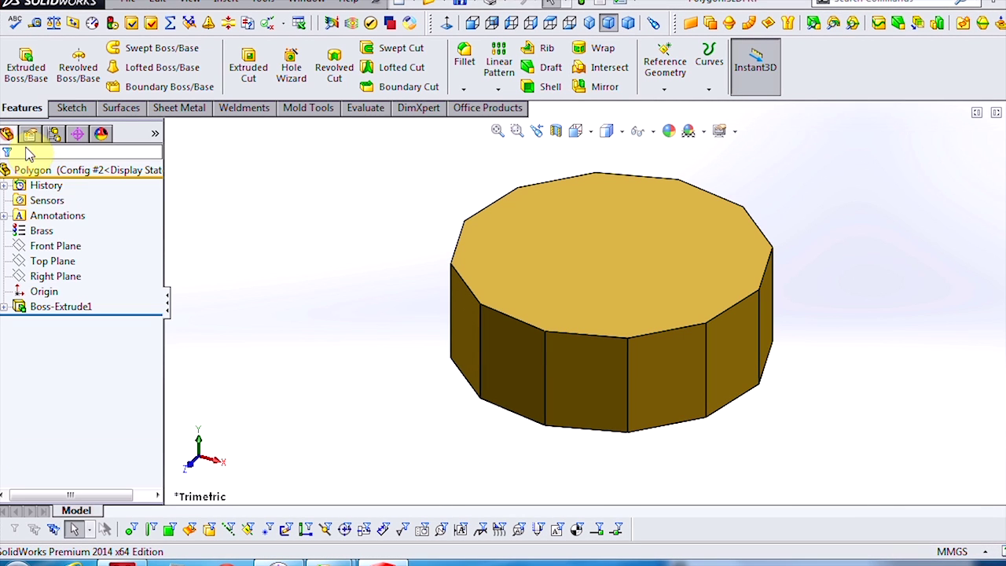
{"action": "left_click", "coordinate": [47, 231]}
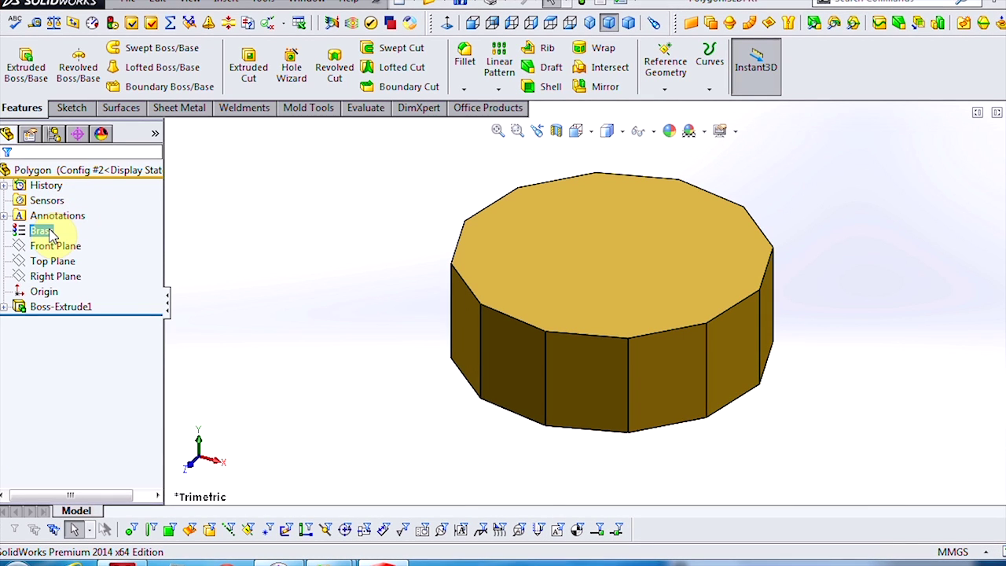
{"action": "left_click", "coordinate": [53, 135]}
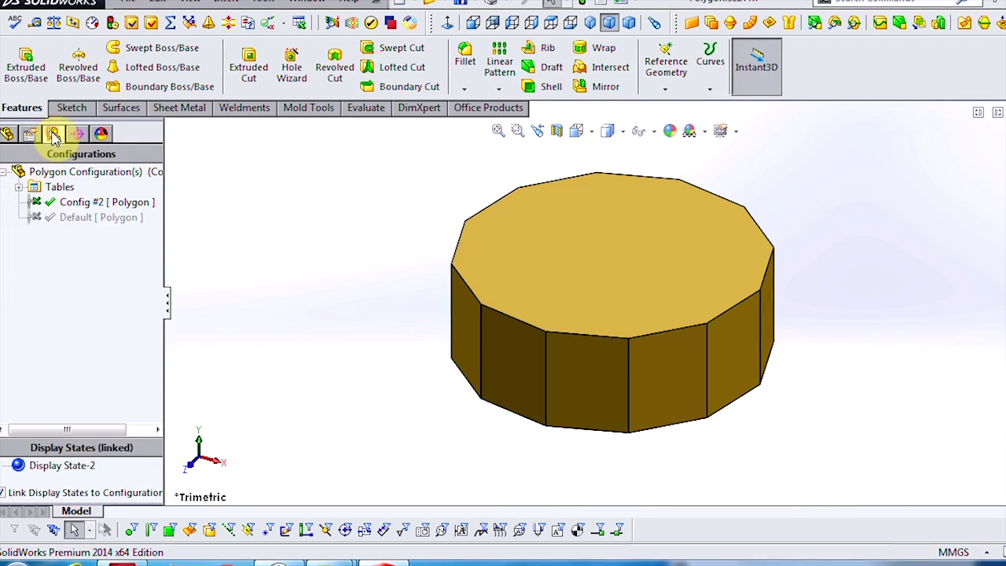
Step: Edit the design table under Tables and review Default's Custom Plastic entry in cell D3
{"action": "left_click", "coordinate": [18, 186]}
{"action": "right_click", "coordinate": [71, 202]}
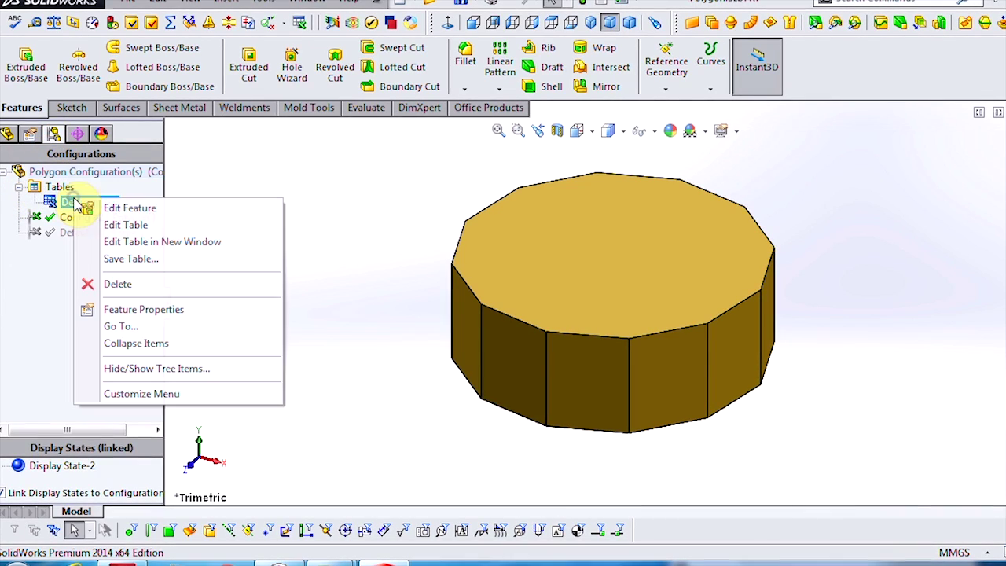
{"action": "left_click", "coordinate": [118, 225]}
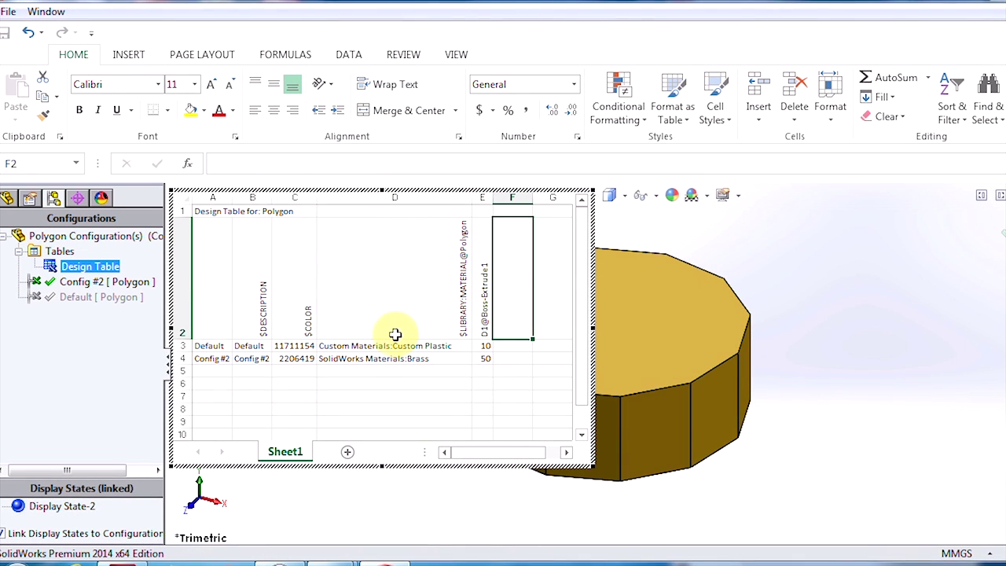
{"action": "left_click", "coordinate": [384, 348]}
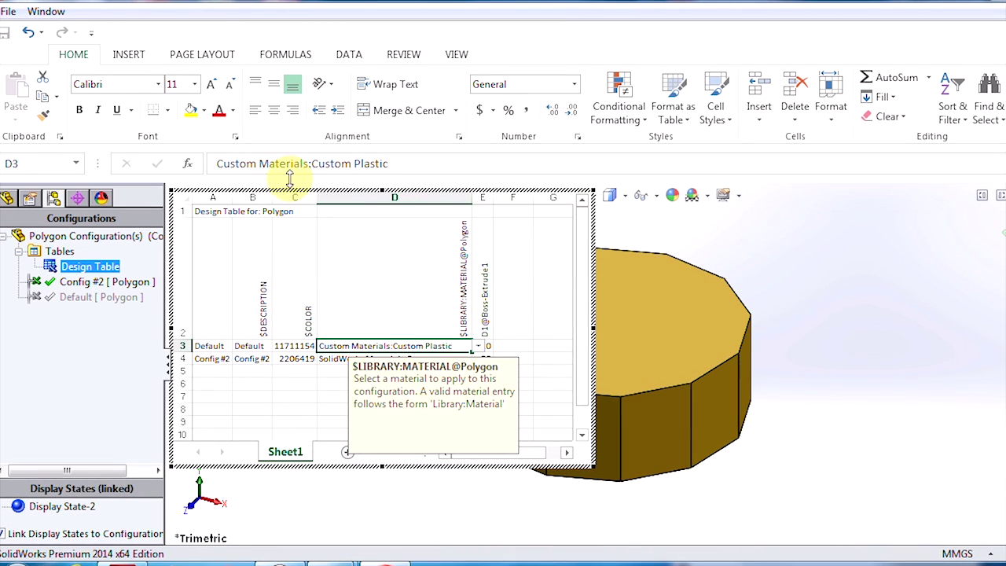